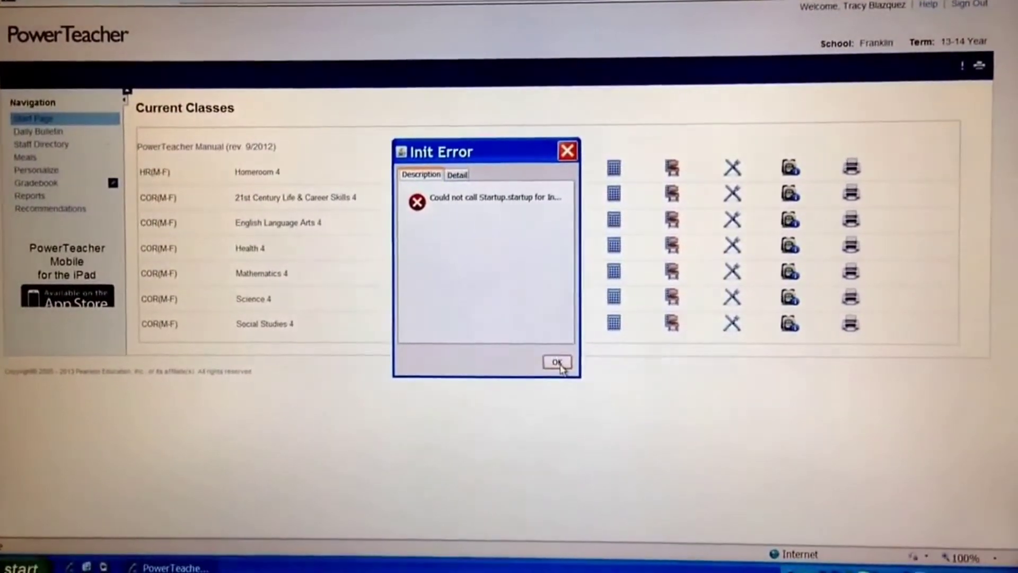
Dismiss the PowerTeacher Init Error about Startup.startup failing to start
{"action": "left_click", "coordinate": [556, 364]}
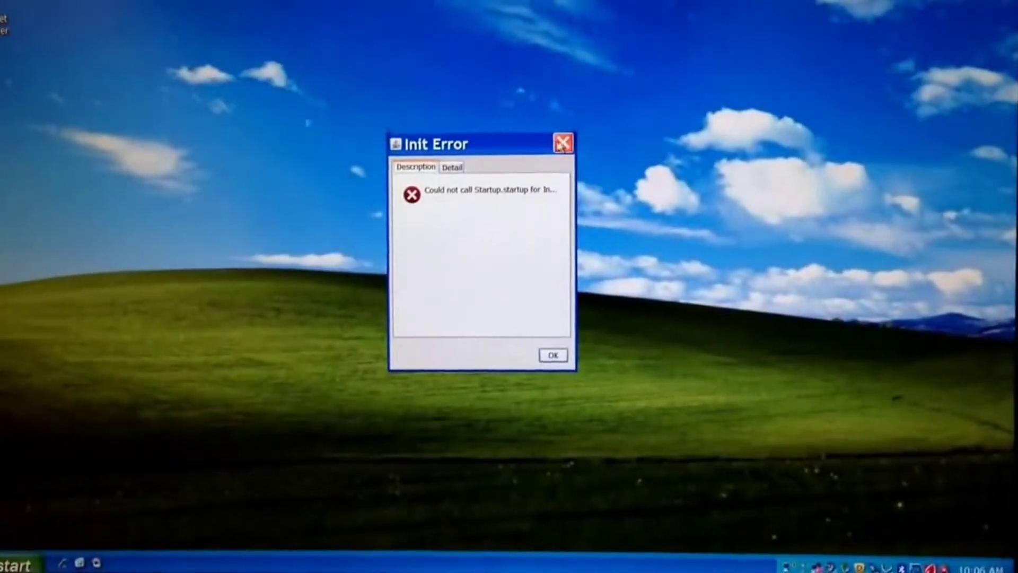
Clear the leftover error and open Add or Remove Programs from the Control Panel
{"action": "left_click", "coordinate": [563, 144]}
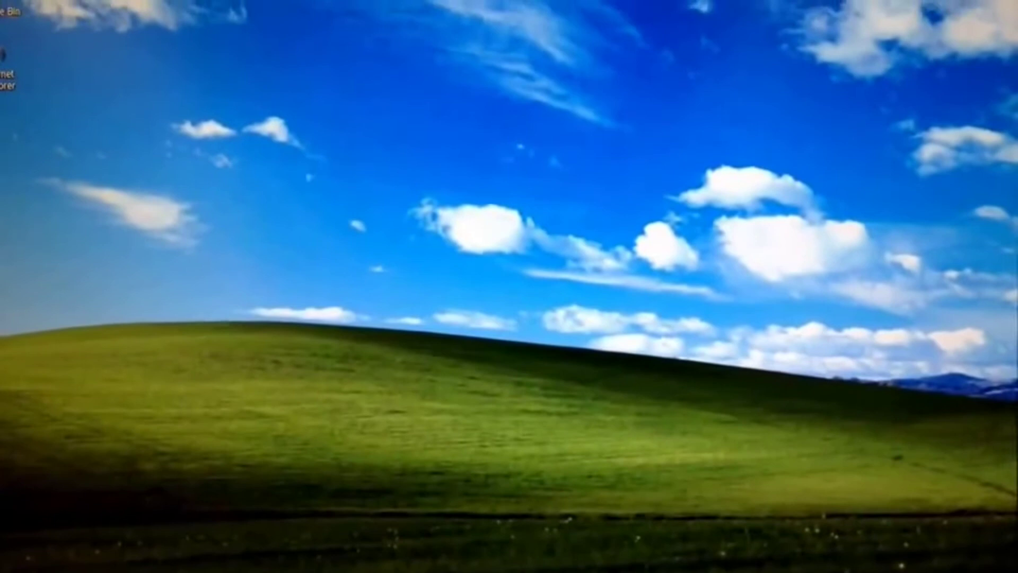
{"action": "key", "text": "super"}
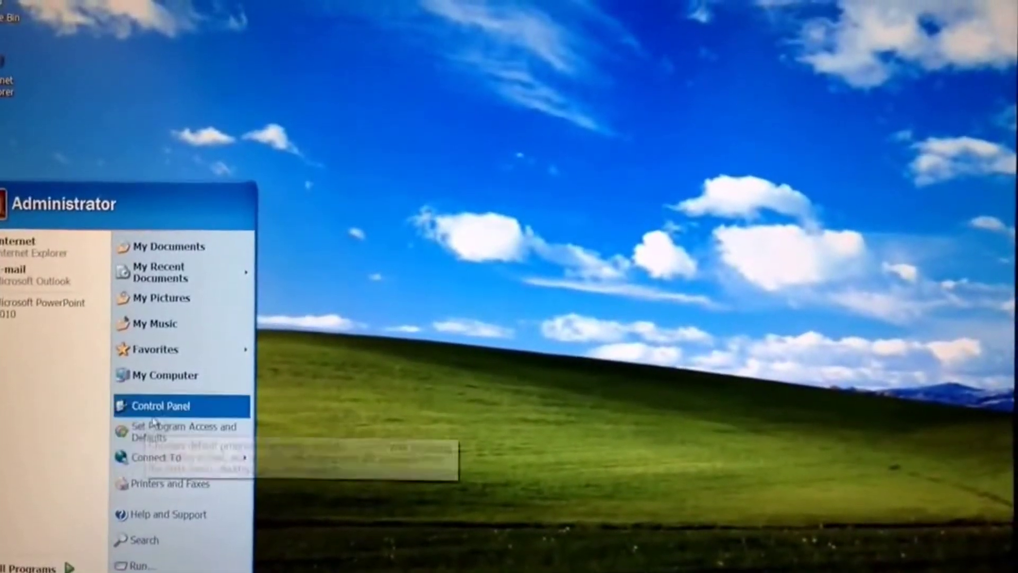
{"action": "left_click", "coordinate": [151, 404]}
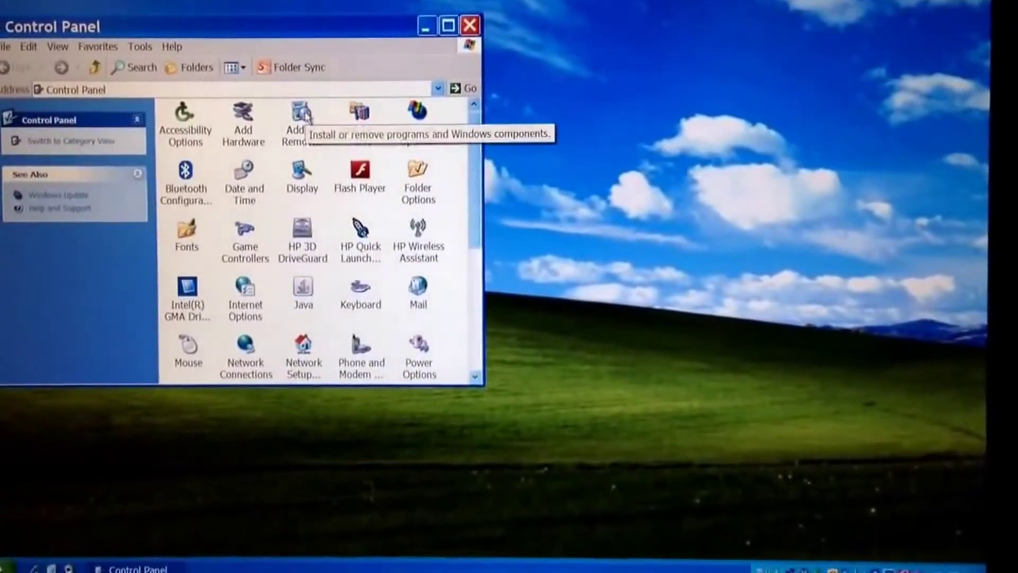
{"action": "double_click", "coordinate": [305, 114]}
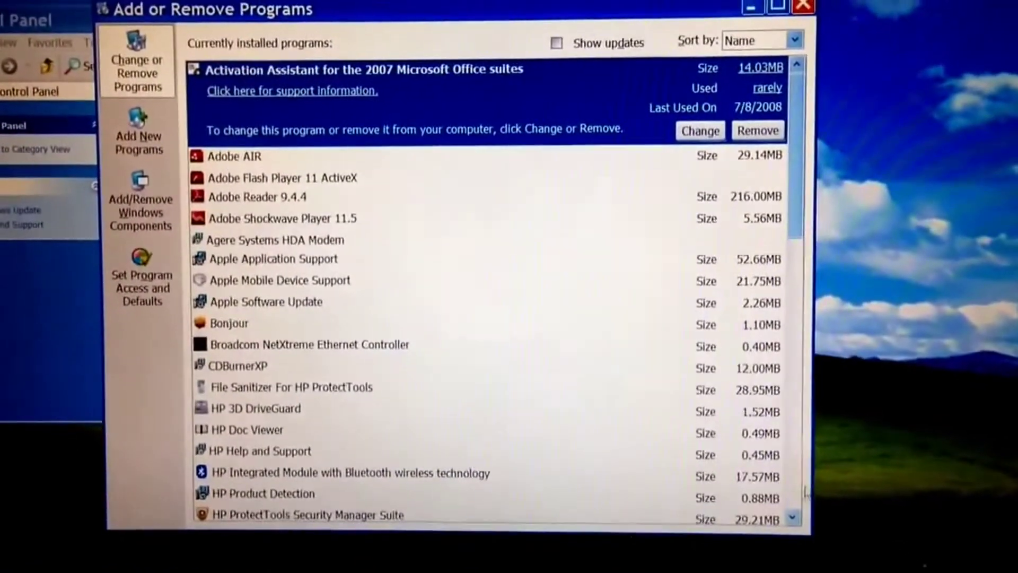
Remove Java 7 Update 45 from the installed programs and confirm the removal
{"action": "left_click", "coordinate": [791, 518]}
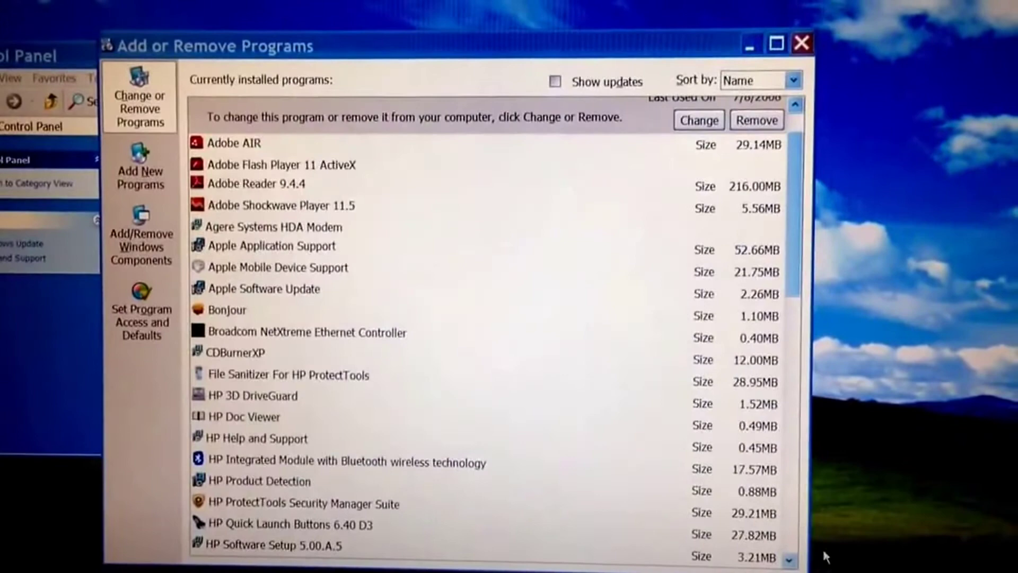
{"action": "left_click", "coordinate": [798, 562]}
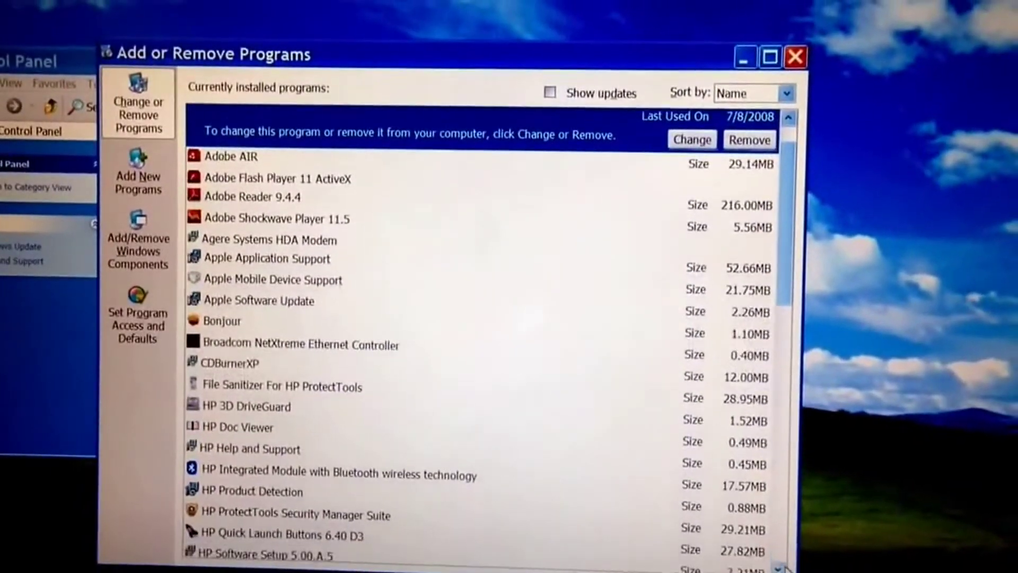
{"action": "scroll", "coordinate": [477, 342], "scroll_direction": "down", "scroll_amount": 1}
{"action": "scroll", "coordinate": [477, 342], "scroll_direction": "down", "scroll_amount": 1}
{"action": "scroll", "coordinate": [477, 343], "scroll_direction": "down", "scroll_amount": 1}
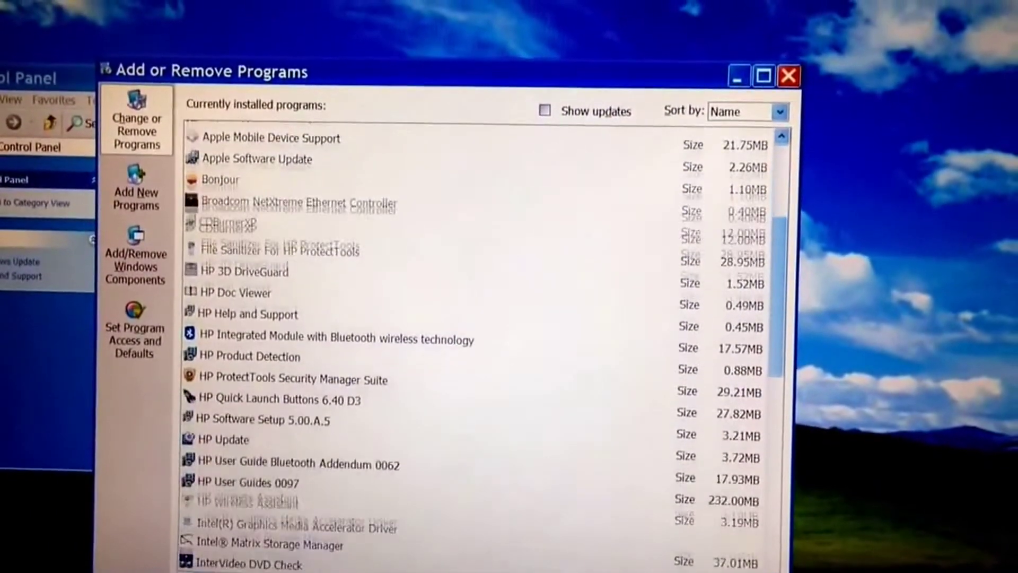
{"action": "scroll", "coordinate": [478, 342], "scroll_direction": "down", "scroll_amount": 1}
{"action": "scroll", "coordinate": [478, 343], "scroll_direction": "down", "scroll_amount": 1}
{"action": "scroll", "coordinate": [477, 342], "scroll_direction": "down", "scroll_amount": 1}
{"action": "scroll", "coordinate": [477, 342], "scroll_direction": "down", "scroll_amount": 1}
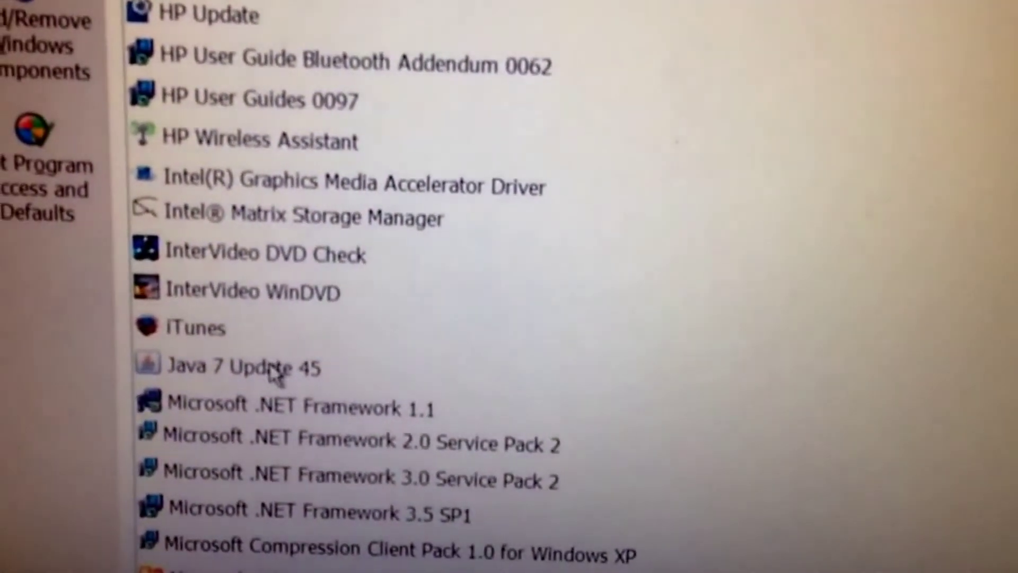
{"action": "left_click", "coordinate": [273, 373]}
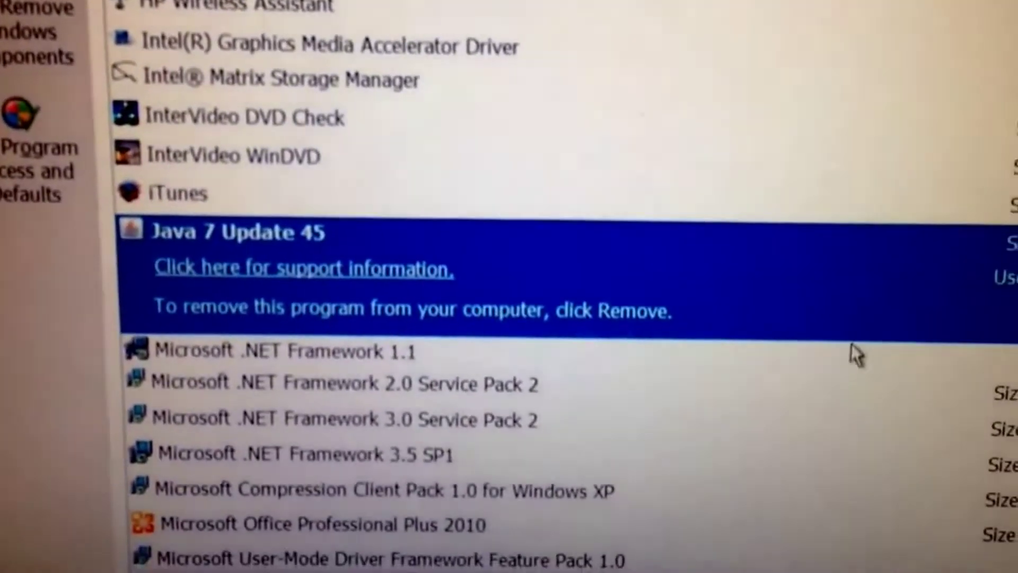
{"action": "left_click", "coordinate": [1007, 315]}
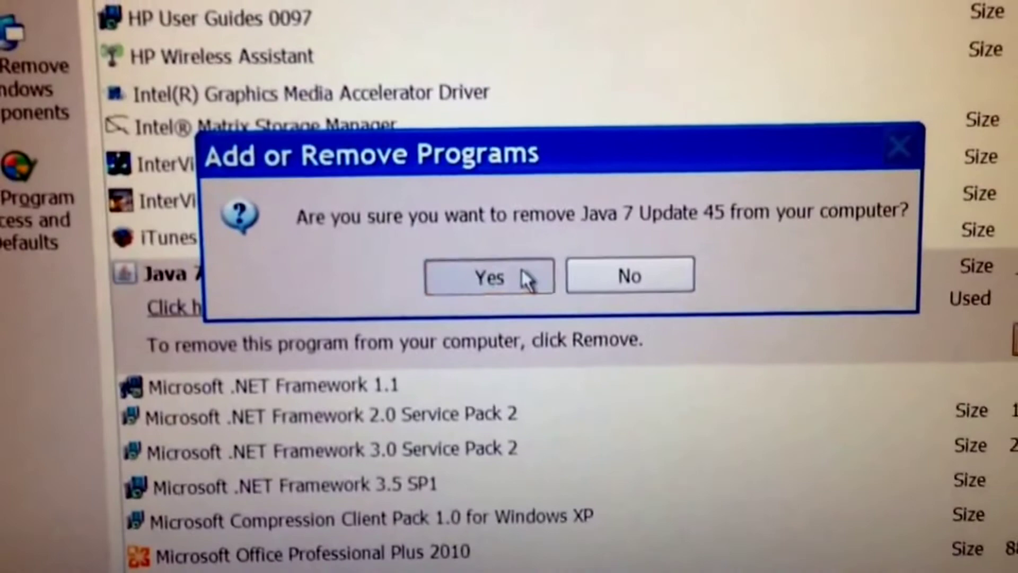
{"action": "left_click", "coordinate": [489, 277]}
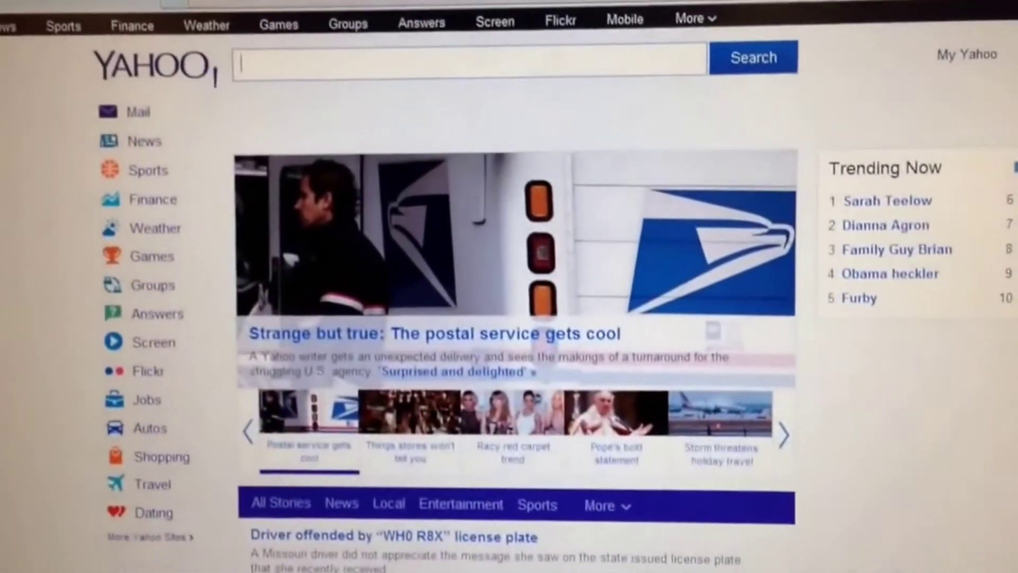
{"action": "type", "text": "ora"}
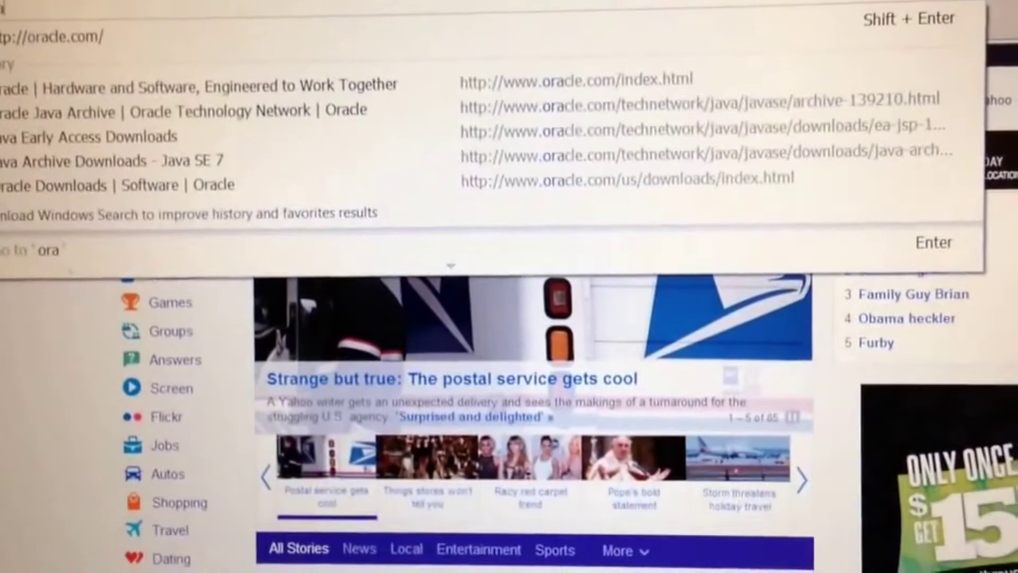
{"action": "type", "text": "cle."}
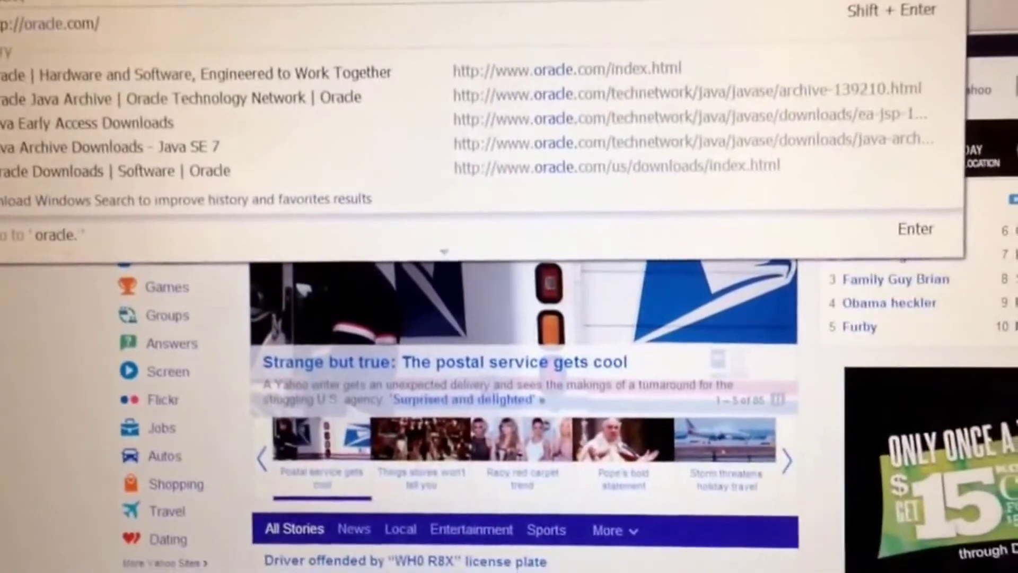
{"action": "type", "text": "com"}
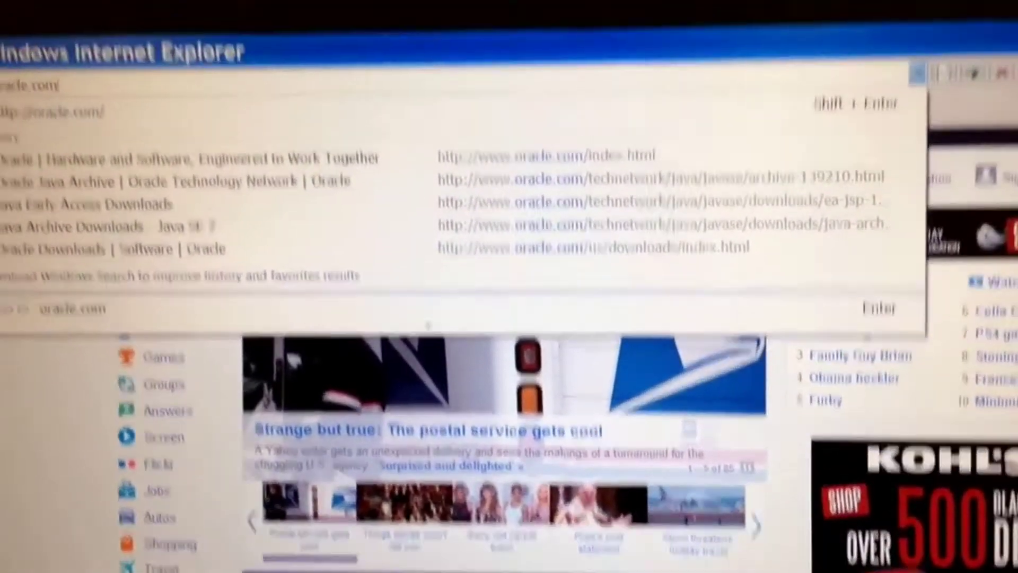
Load oracle.com in Internet Explorer in place of the Yahoo page
{"action": "key", "text": "Return"}
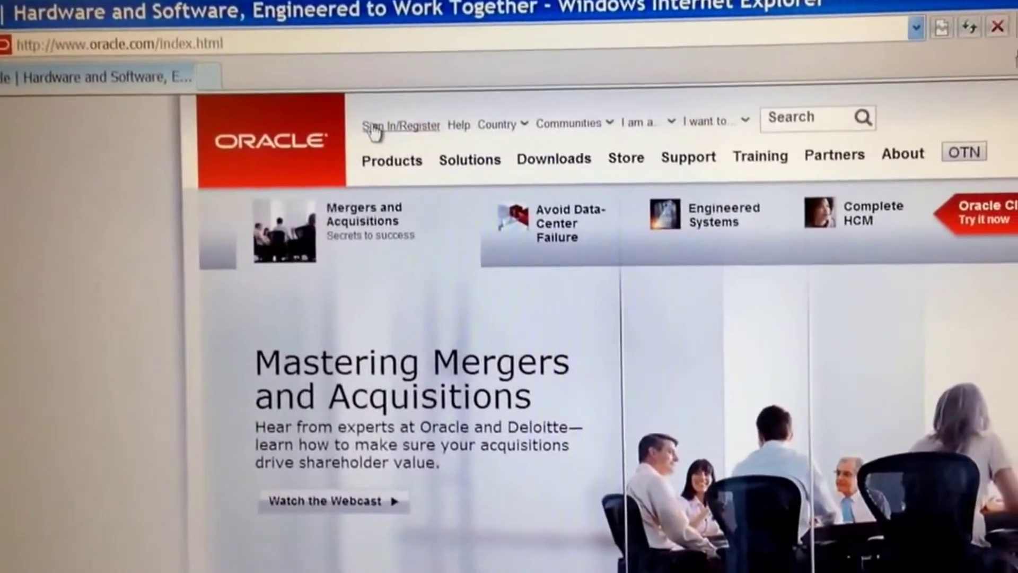
Sign in to the Oracle account with username and password
{"action": "left_click", "coordinate": [362, 121]}
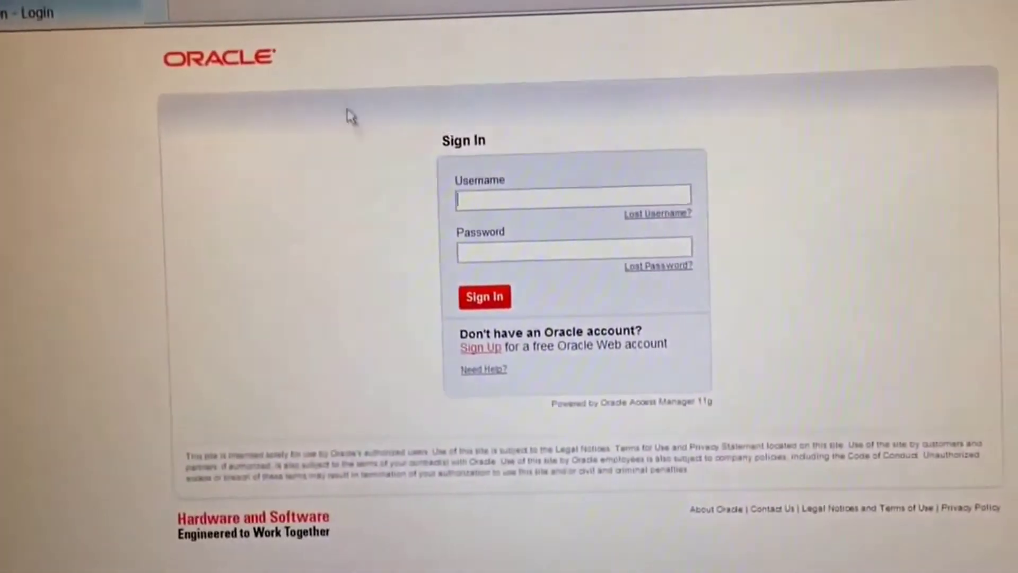
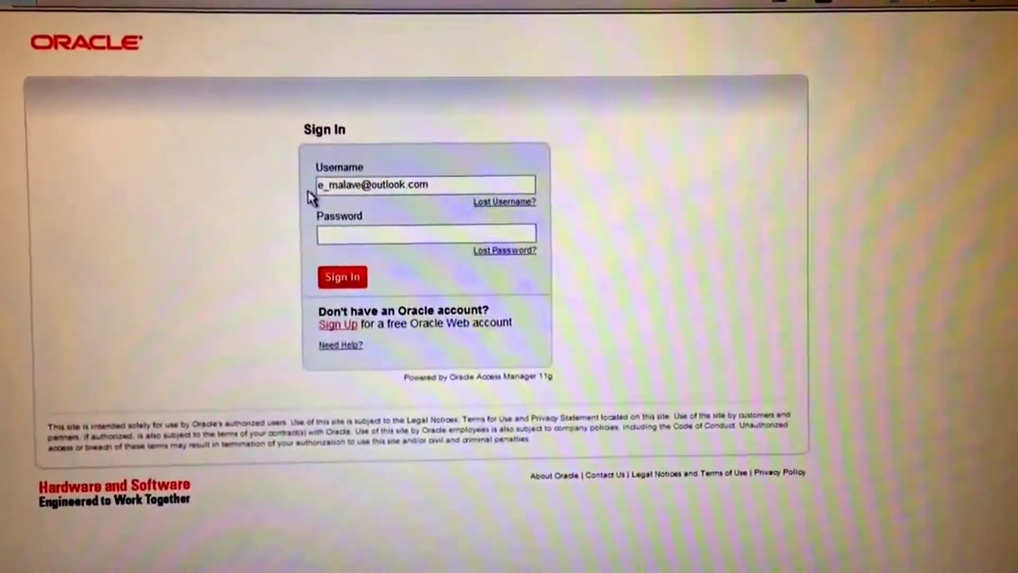
{"action": "key", "text": "Tab"}
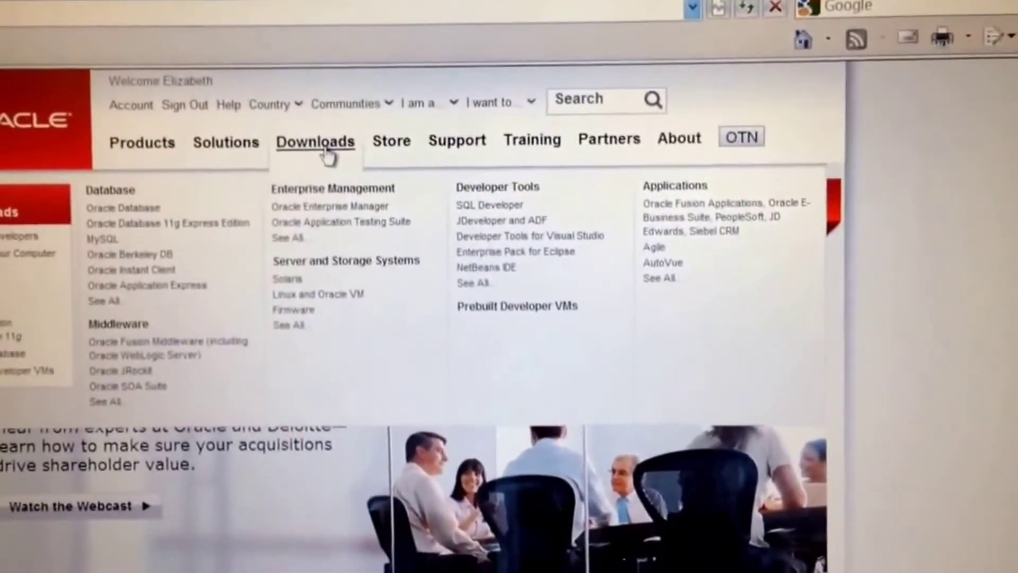
Go from Downloads through Java Early Access to the Previous Releases archive
{"action": "left_click", "coordinate": [323, 156]}
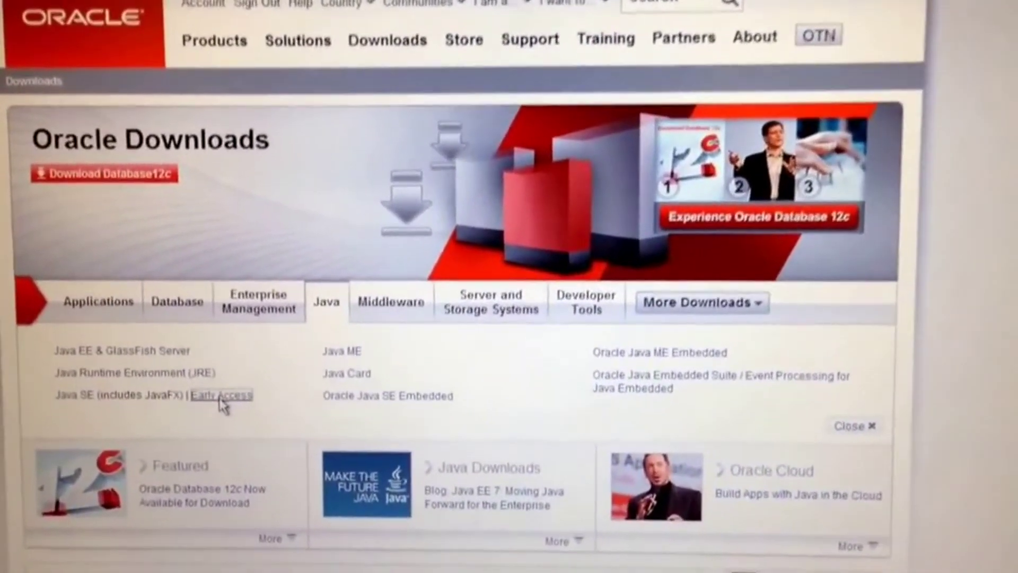
{"action": "left_click", "coordinate": [211, 417]}
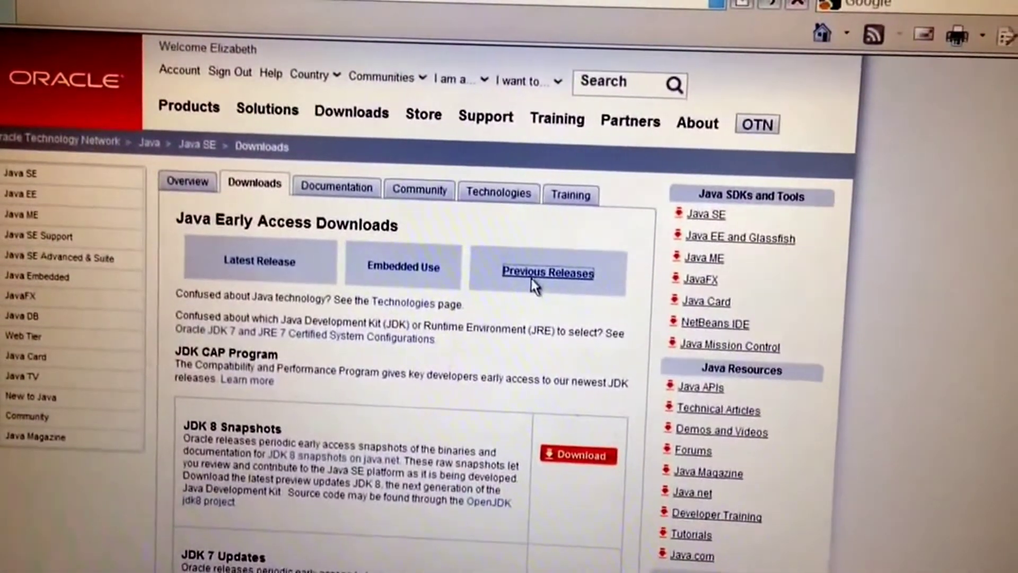
{"action": "left_click", "coordinate": [533, 271]}
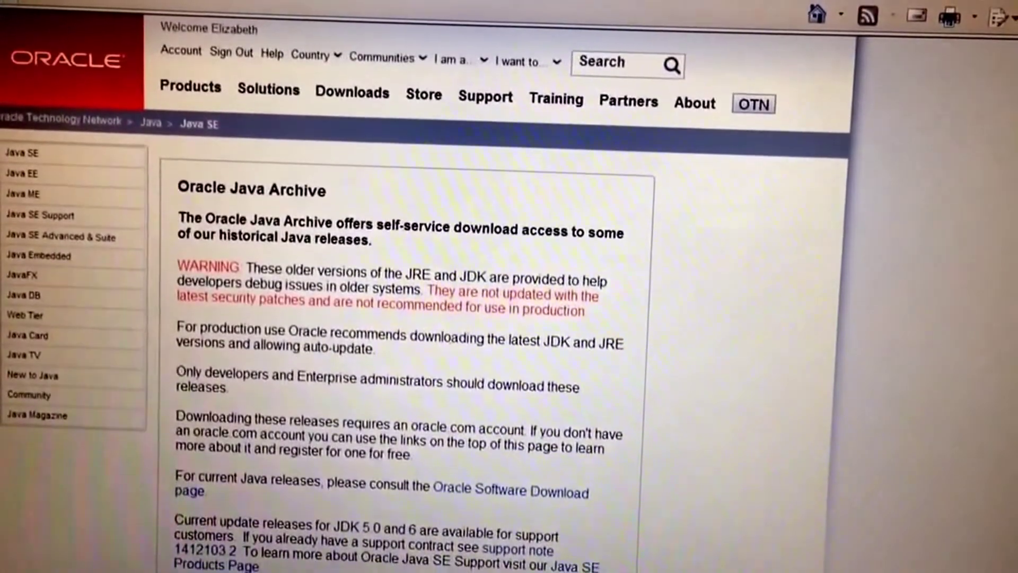
{"action": "scroll", "coordinate": [510, 319], "scroll_direction": "down", "scroll_amount": 3}
{"action": "scroll", "coordinate": [510, 318], "scroll_direction": "down", "scroll_amount": 5}
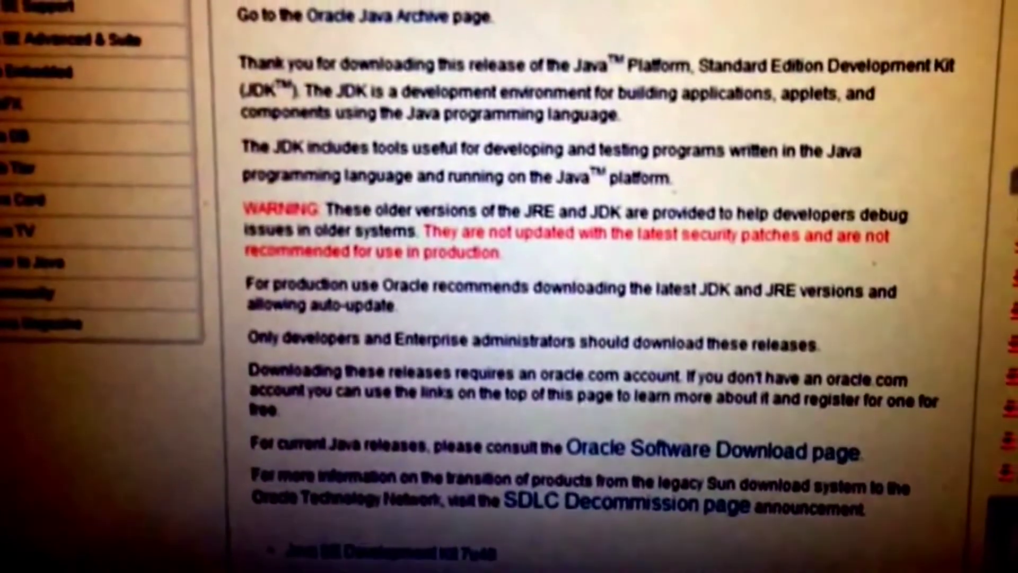
{"action": "scroll", "coordinate": [510, 286], "scroll_direction": "down", "scroll_amount": 5}
{"action": "scroll", "coordinate": [509, 287], "scroll_direction": "down", "scroll_amount": 3}
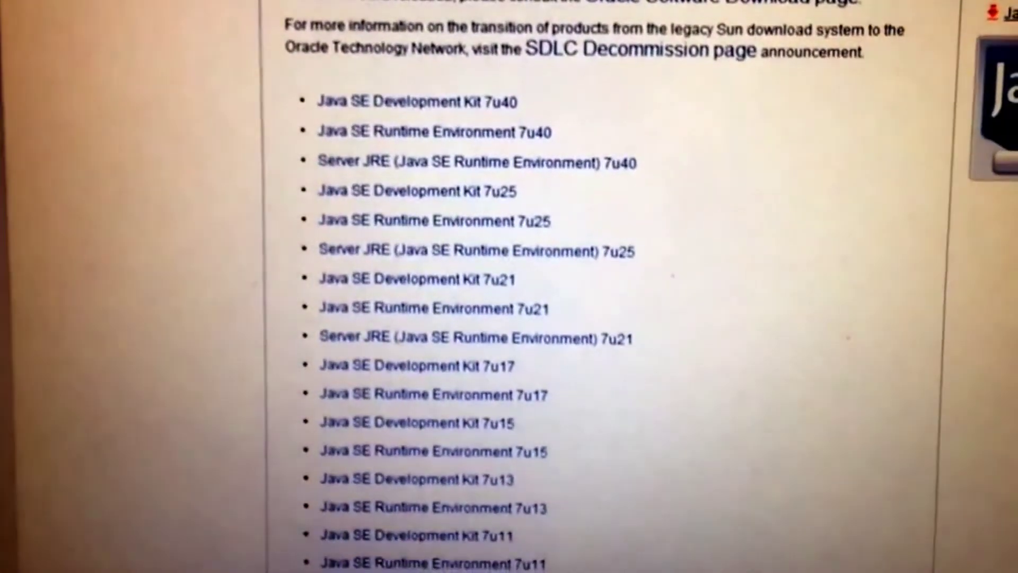
{"action": "scroll", "coordinate": [509, 287], "scroll_direction": "down", "scroll_amount": 2}
{"action": "scroll", "coordinate": [509, 287], "scroll_direction": "down", "scroll_amount": 5}
{"action": "scroll", "coordinate": [510, 287], "scroll_direction": "down", "scroll_amount": 5}
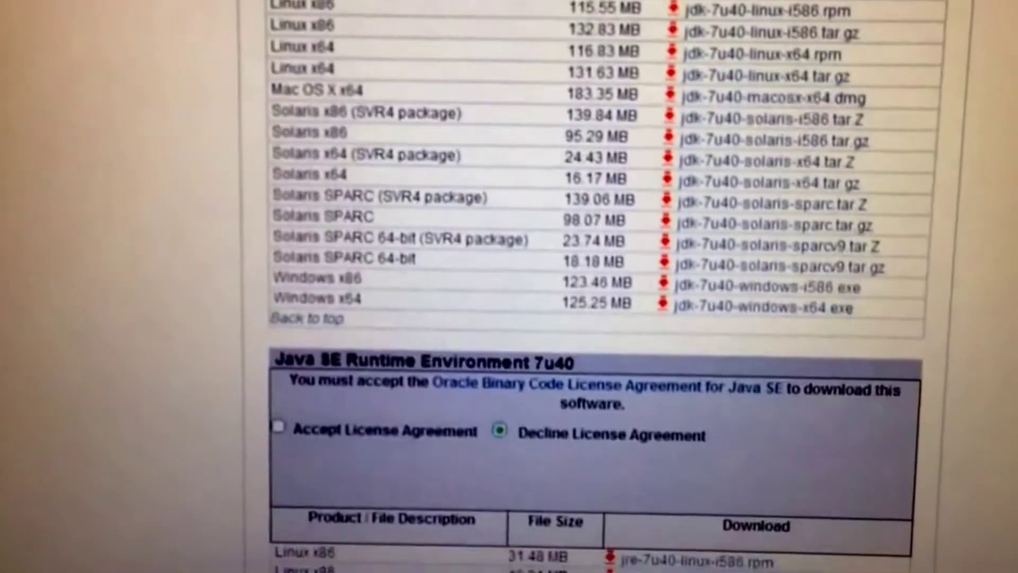
{"action": "scroll", "coordinate": [509, 287], "scroll_direction": "down", "scroll_amount": 4}
{"action": "scroll", "coordinate": [509, 286], "scroll_direction": "down", "scroll_amount": 3}
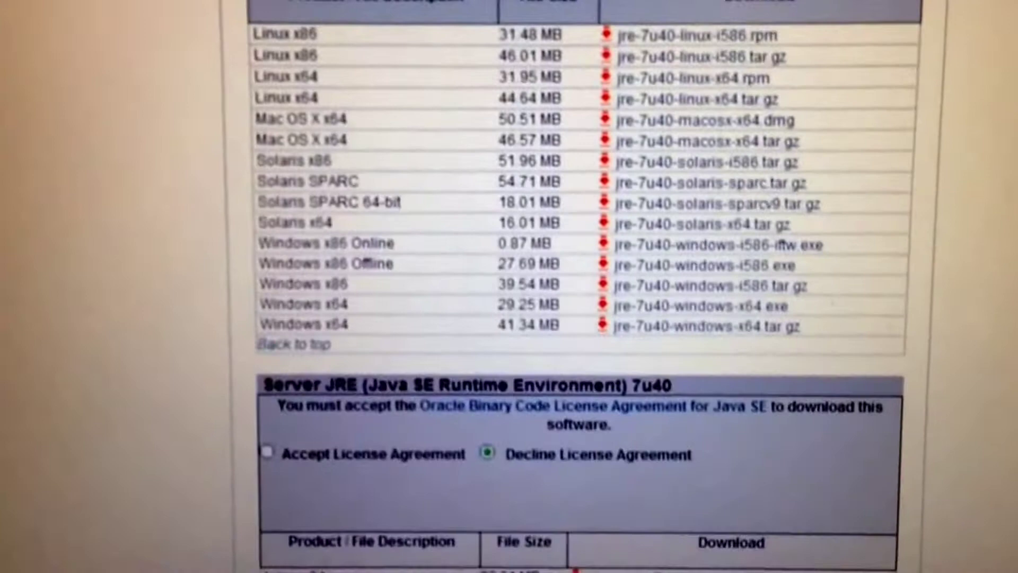
{"action": "scroll", "coordinate": [509, 286], "scroll_direction": "down", "scroll_amount": 1}
{"action": "scroll", "coordinate": [509, 287], "scroll_direction": "down", "scroll_amount": 3}
{"action": "scroll", "coordinate": [509, 286], "scroll_direction": "down", "scroll_amount": 3}
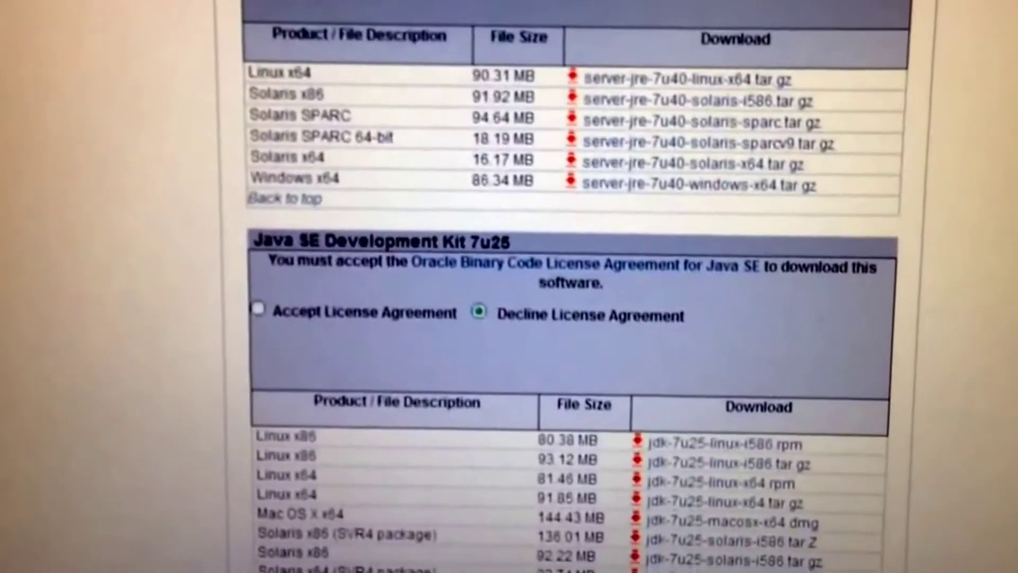
{"action": "scroll", "coordinate": [509, 286], "scroll_direction": "down", "scroll_amount": 2}
{"action": "scroll", "coordinate": [509, 287], "scroll_direction": "down", "scroll_amount": 1}
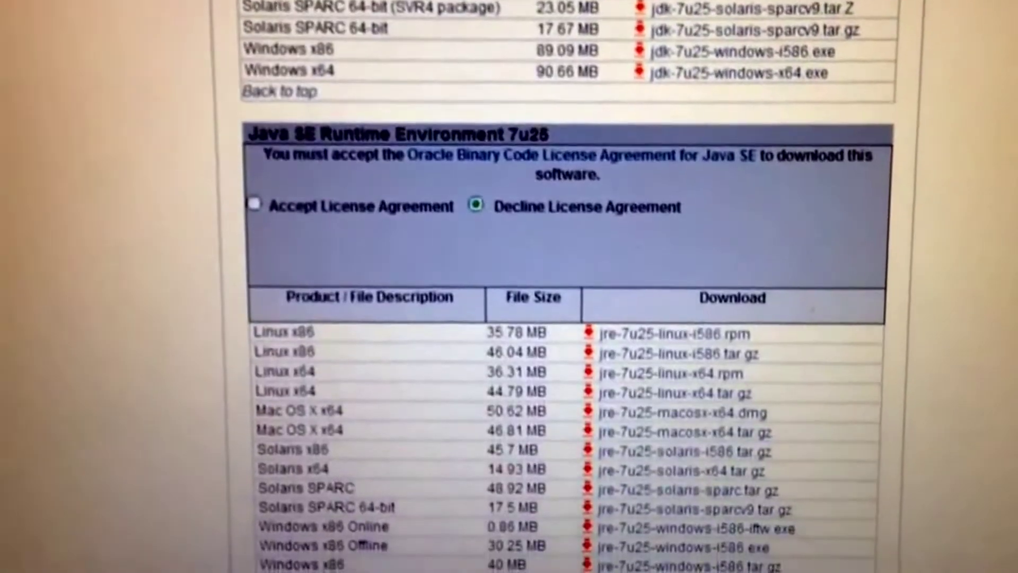
{"action": "scroll", "coordinate": [509, 287], "scroll_direction": "down", "scroll_amount": 3}
{"action": "scroll", "coordinate": [509, 286], "scroll_direction": "down", "scroll_amount": 2}
{"action": "scroll", "coordinate": [509, 287], "scroll_direction": "down", "scroll_amount": 1}
{"action": "scroll", "coordinate": [70, 68], "scroll_direction": "up", "scroll_amount": 2}
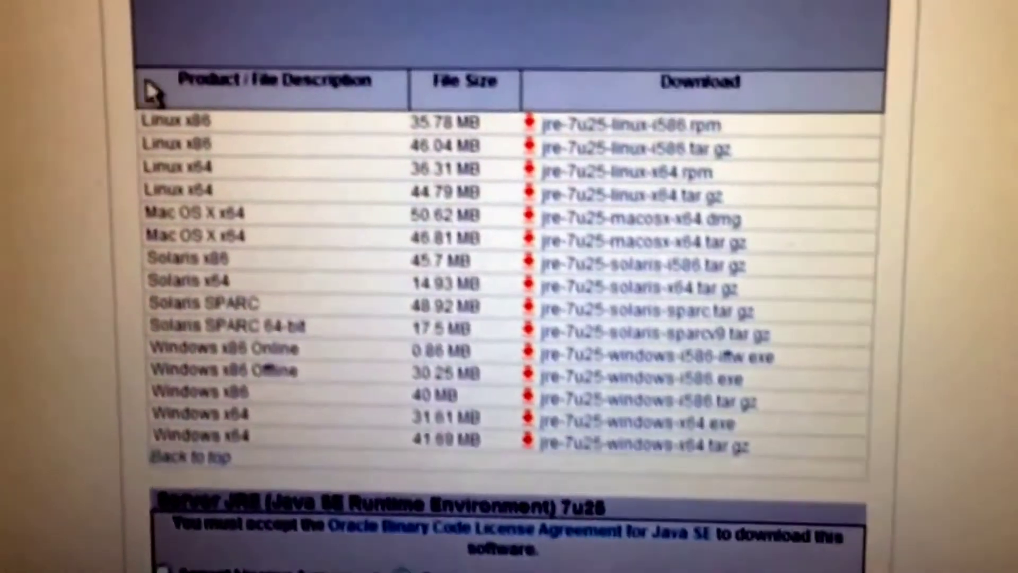
{"action": "scroll", "coordinate": [261, 164], "scroll_direction": "up", "scroll_amount": 1}
{"action": "scroll", "coordinate": [262, 227], "scroll_direction": "up", "scroll_amount": 2}
{"action": "scroll", "coordinate": [262, 228], "scroll_direction": "down", "scroll_amount": 3}
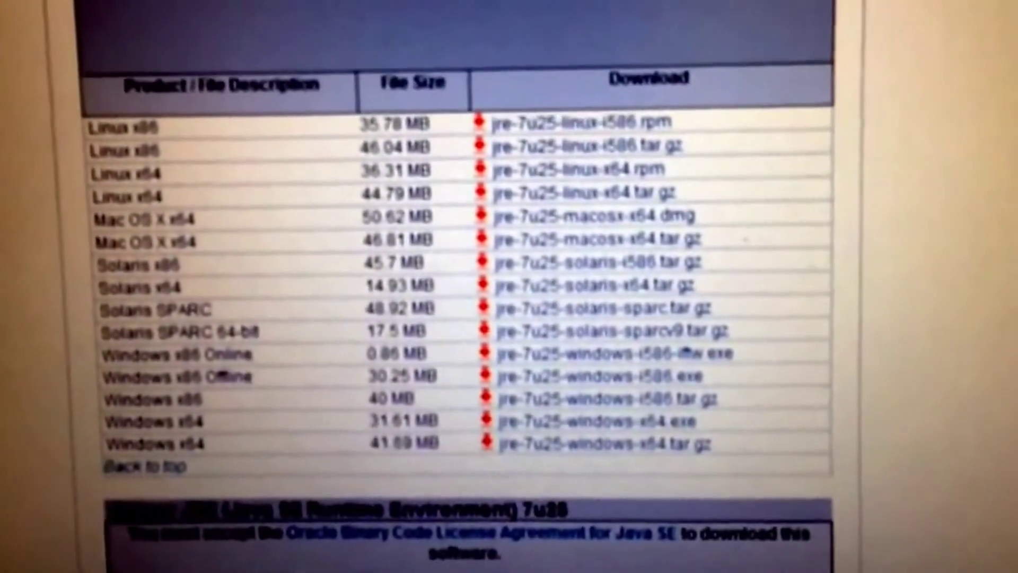
{"action": "scroll", "coordinate": [322, 94], "scroll_direction": "up", "scroll_amount": 2}
{"action": "scroll", "coordinate": [323, 94], "scroll_direction": "up", "scroll_amount": 1}
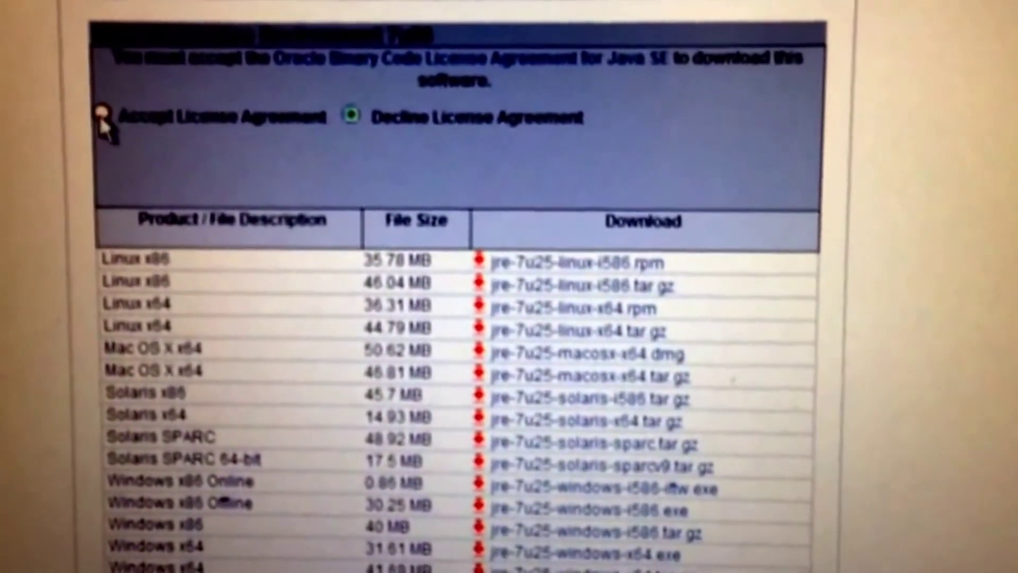
Accept the Java SE license and download jre-7u25-windows-i586.exe
{"action": "left_click", "coordinate": [102, 115]}
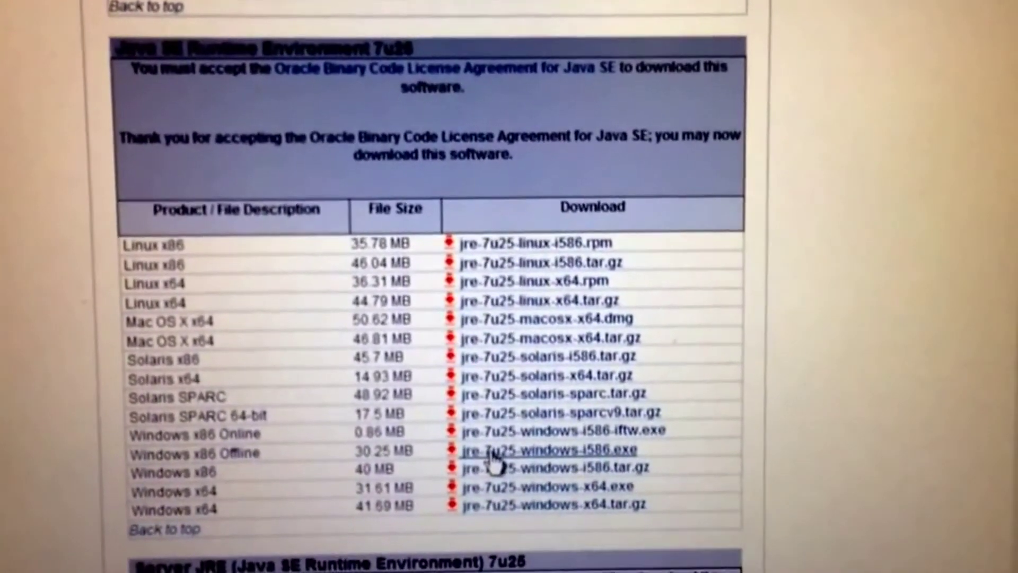
{"action": "left_click", "coordinate": [497, 460]}
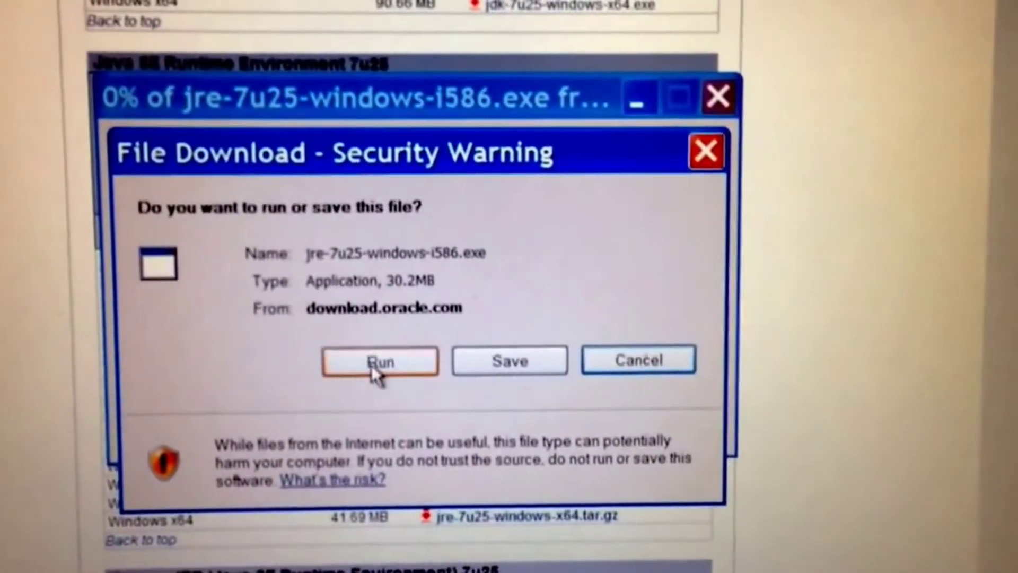
Run the downloaded JRE 7u25 installer and allow it past the security warning
{"action": "left_click", "coordinate": [375, 366]}
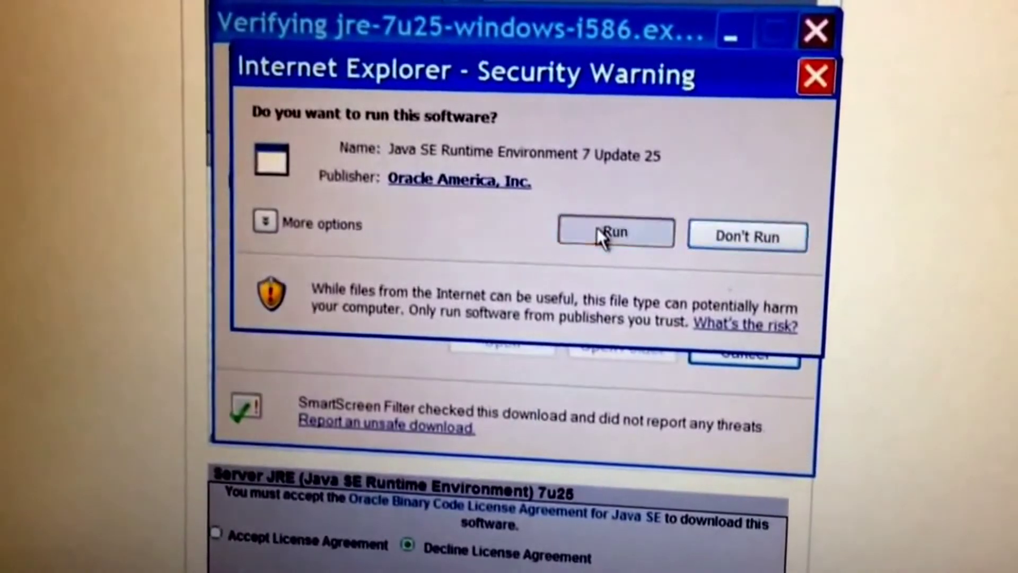
{"action": "left_click", "coordinate": [586, 226]}
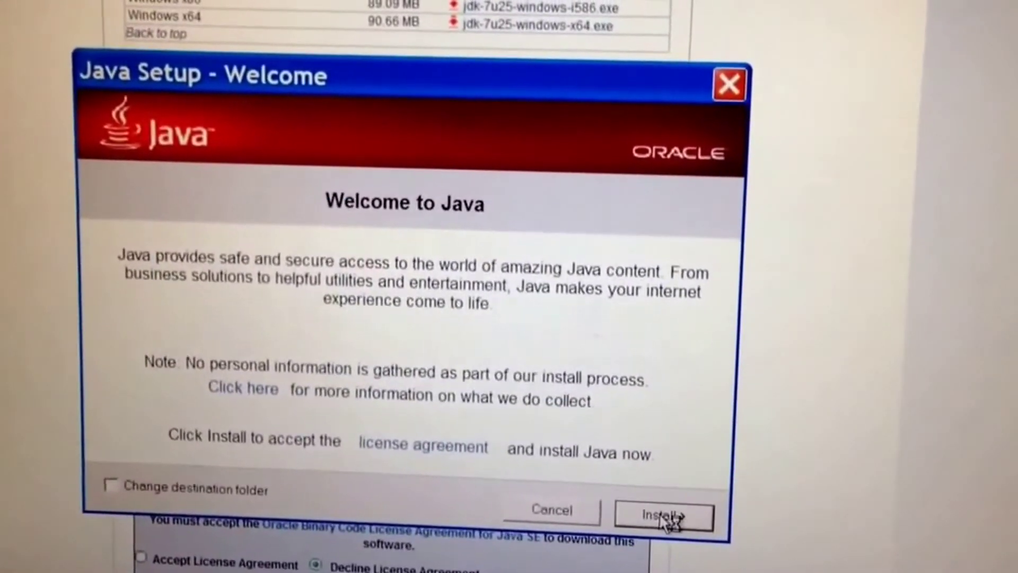
Install Java 7 Update 25 with the default setup settings
{"action": "left_click", "coordinate": [695, 500]}
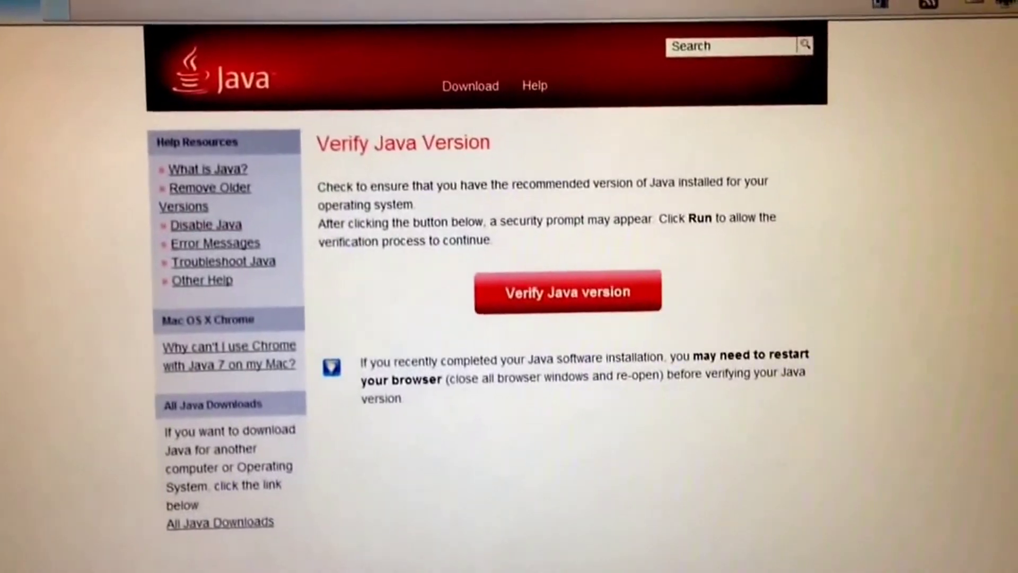
Open the PowerTeacher Teacher Sign In page from the address bar history
{"action": "key", "text": "F4"}
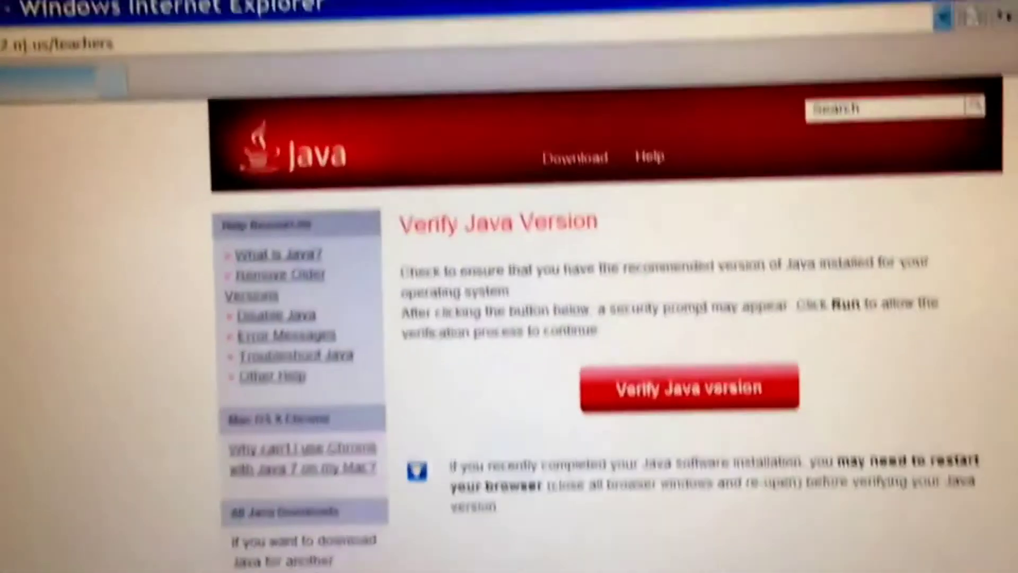
{"action": "left_click", "coordinate": [4, 143]}
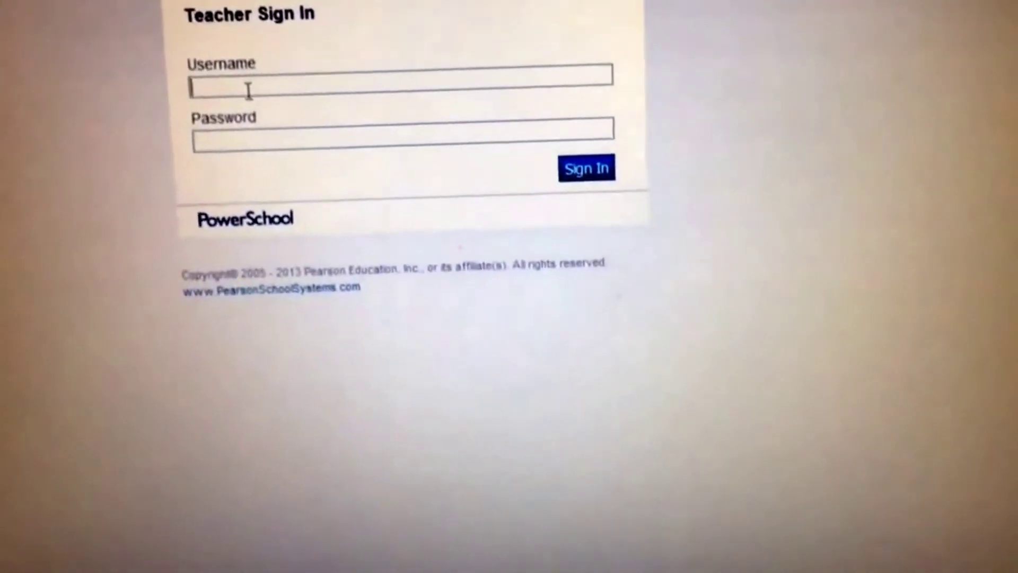
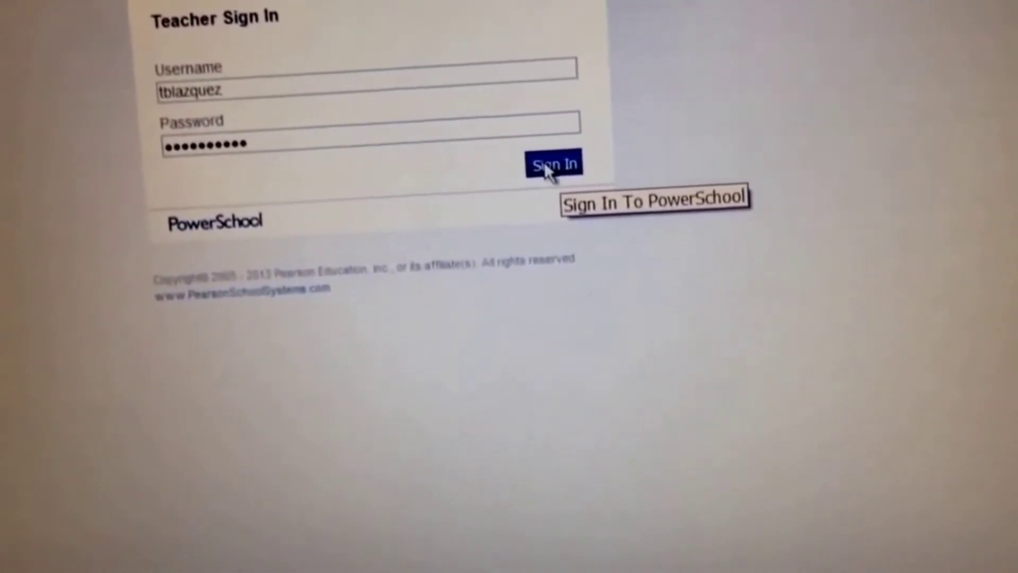
Sign in to PowerSchool, launch the Gradebook, and postpone the Java update with 'Do not ask again'
{"action": "left_click", "coordinate": [539, 183]}
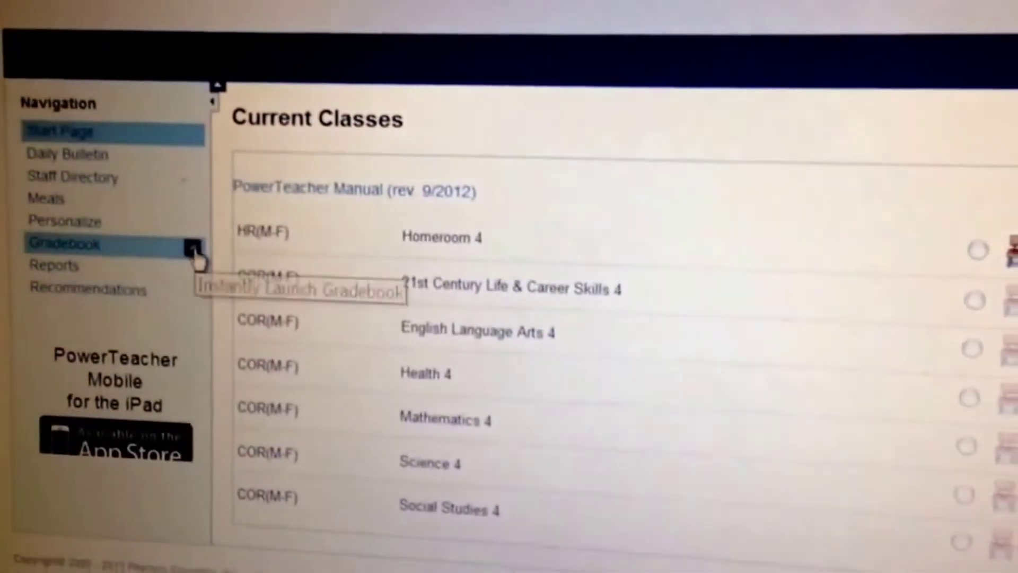
{"action": "left_click", "coordinate": [195, 253]}
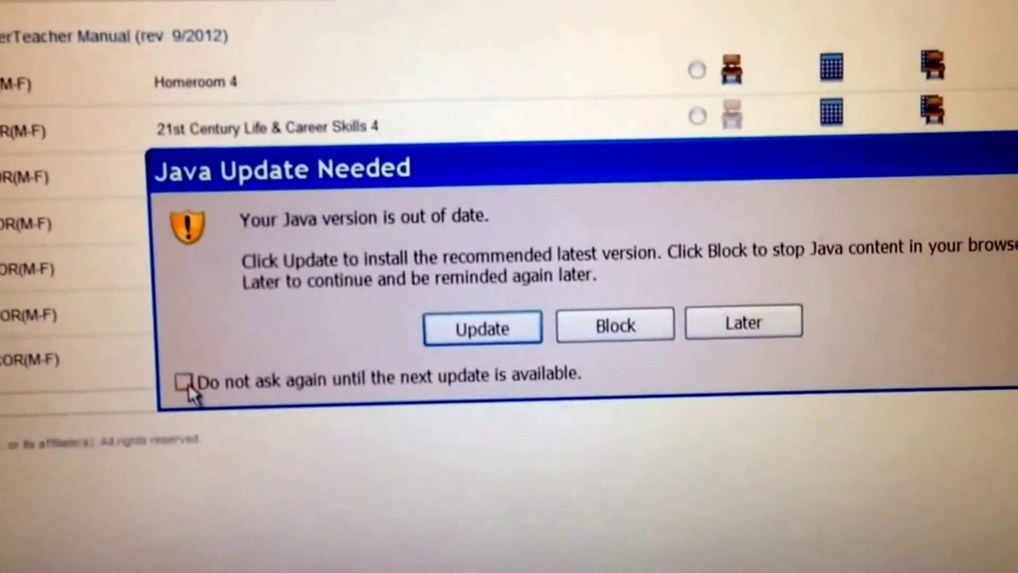
{"action": "left_click", "coordinate": [210, 381]}
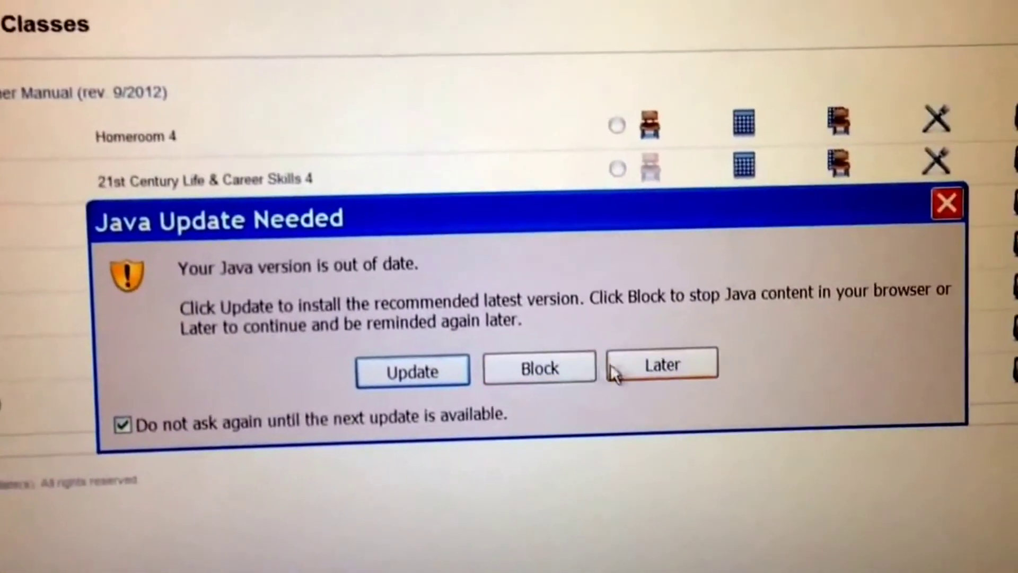
{"action": "left_click", "coordinate": [609, 373]}
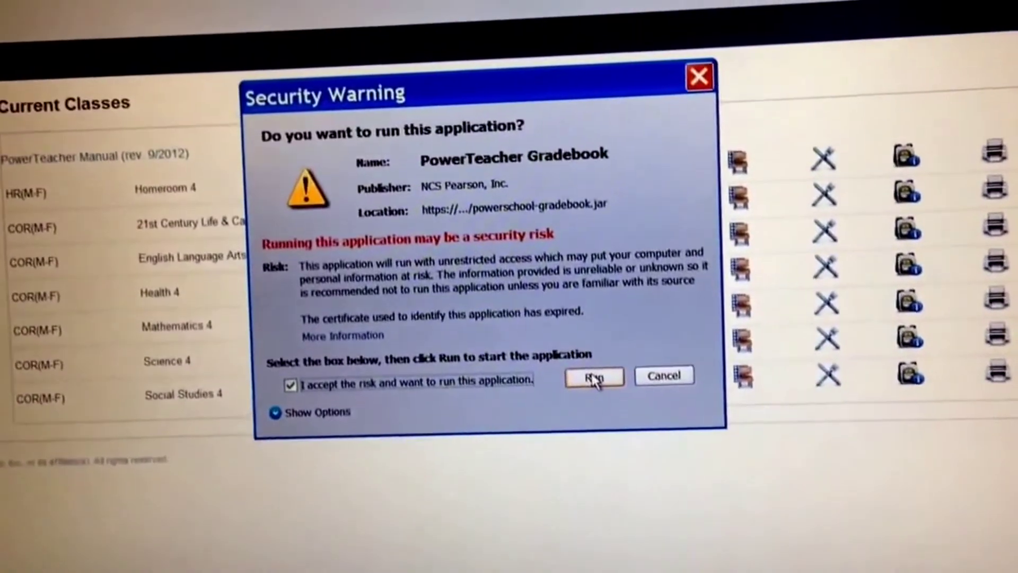
Let PowerTeacher Gradebook run past its security warning and terminate the other active sessions
{"action": "left_click", "coordinate": [584, 299]}
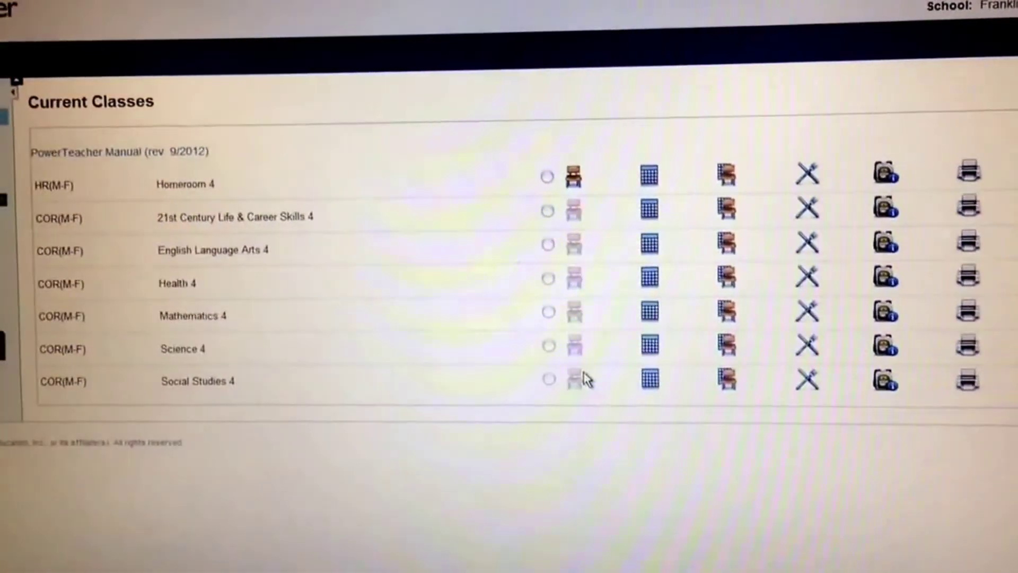
{"action": "left_click", "coordinate": [613, 364]}
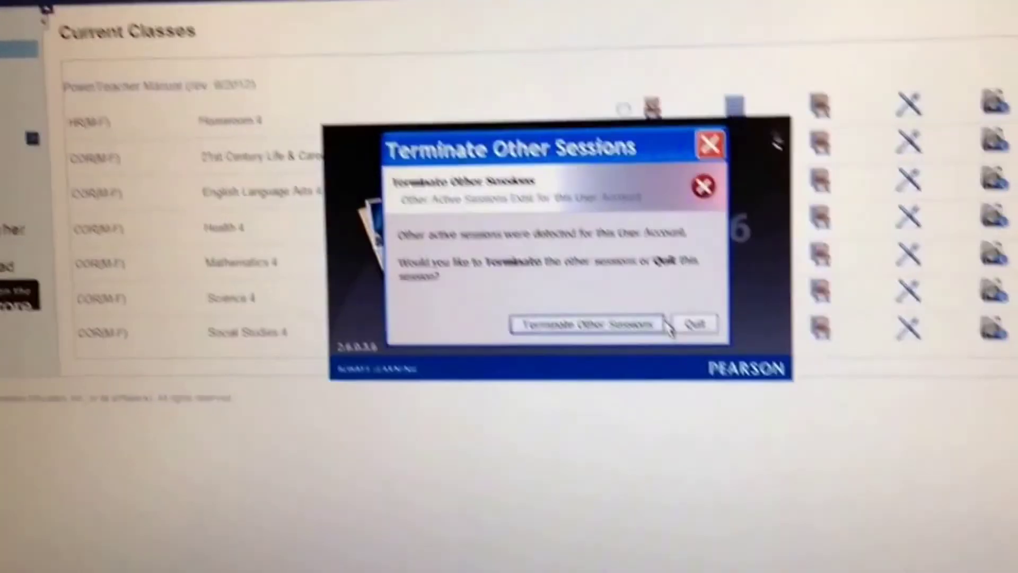
{"action": "left_click", "coordinate": [637, 325]}
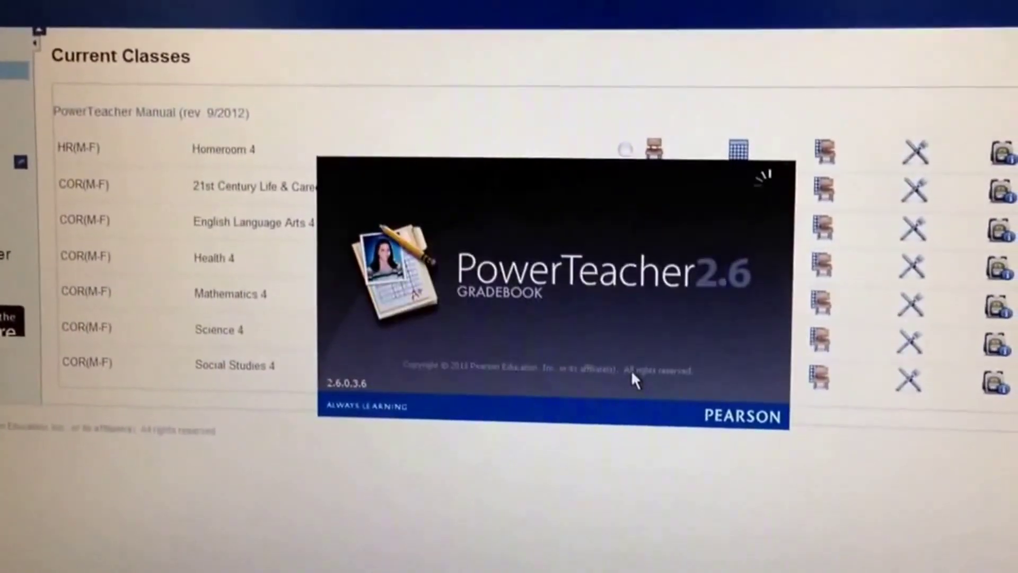